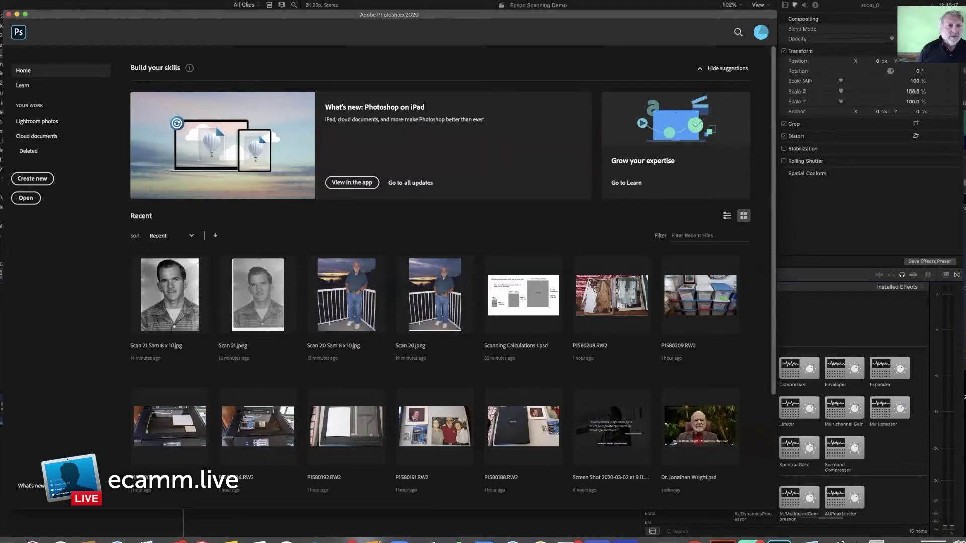
- Bring up the Images from Device option under File > Import
{"action": "left_click", "coordinate": [21, 1]}
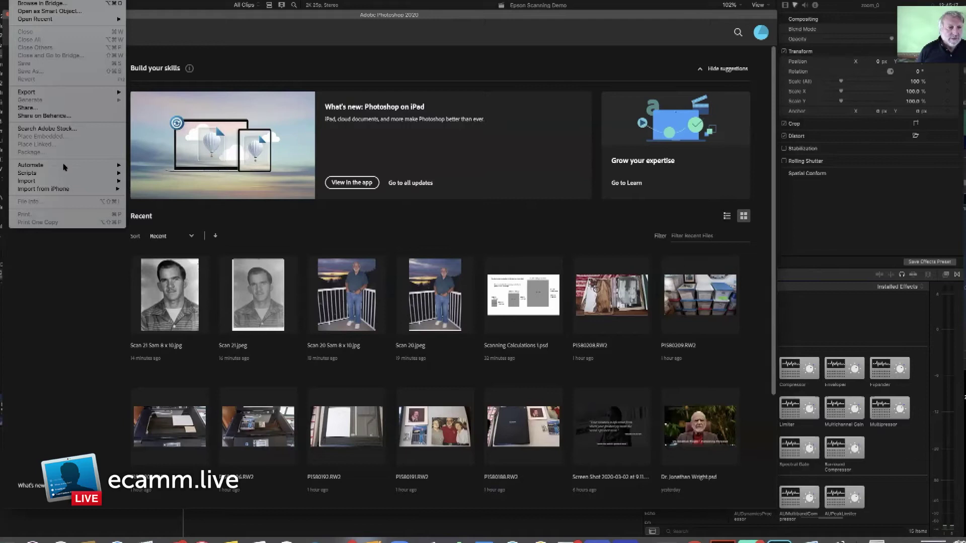
{"action": "mouse_move", "coordinate": [61, 181]}
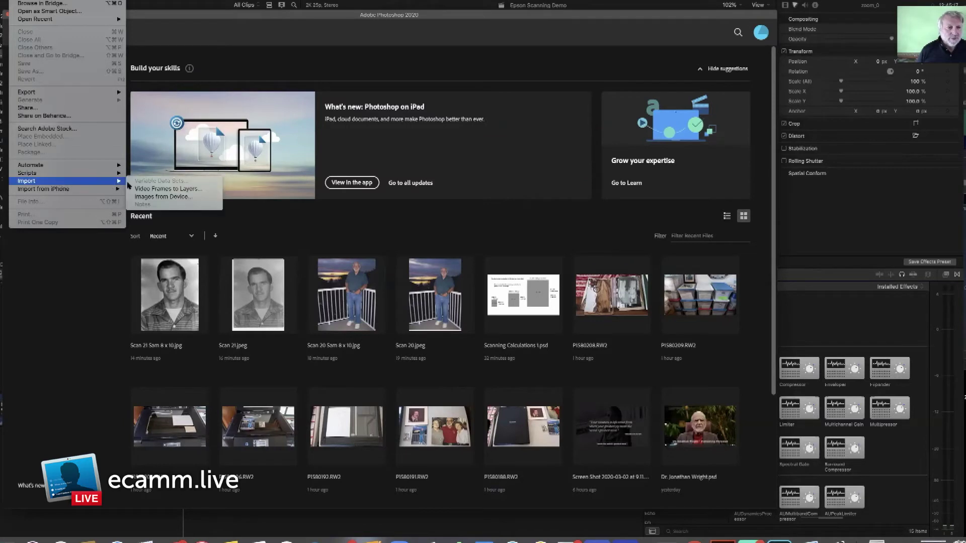
- Run an Overview preview scan and fit the scan area around the colour balcony photo
{"action": "left_click", "coordinate": [157, 197]}
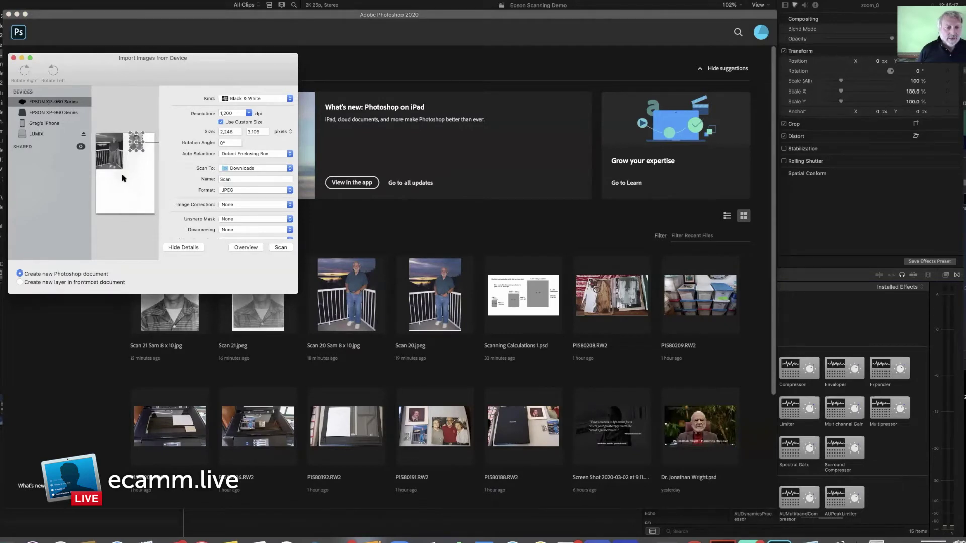
{"action": "left_click", "coordinate": [246, 247]}
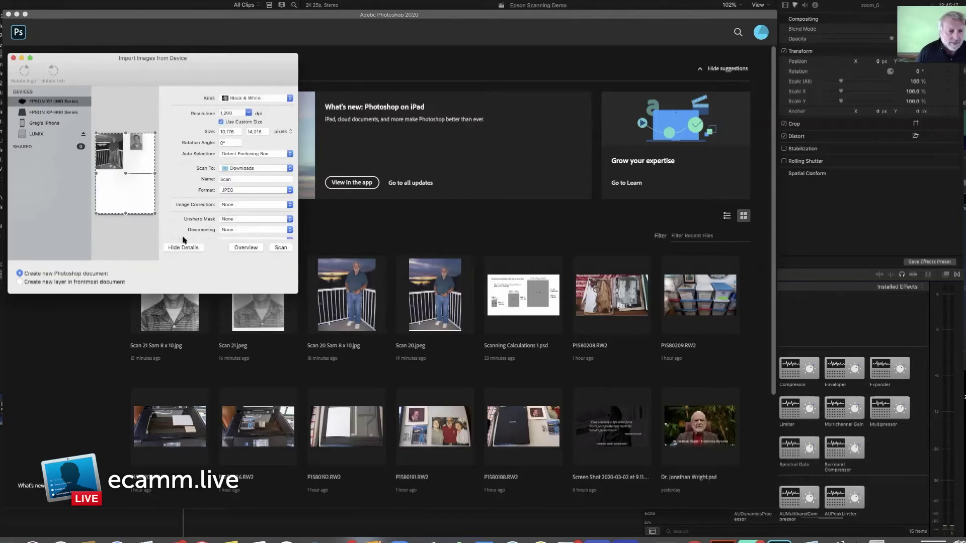
{"action": "left_click_drag", "start_coordinate": [155, 213], "coordinate": [123, 169]}
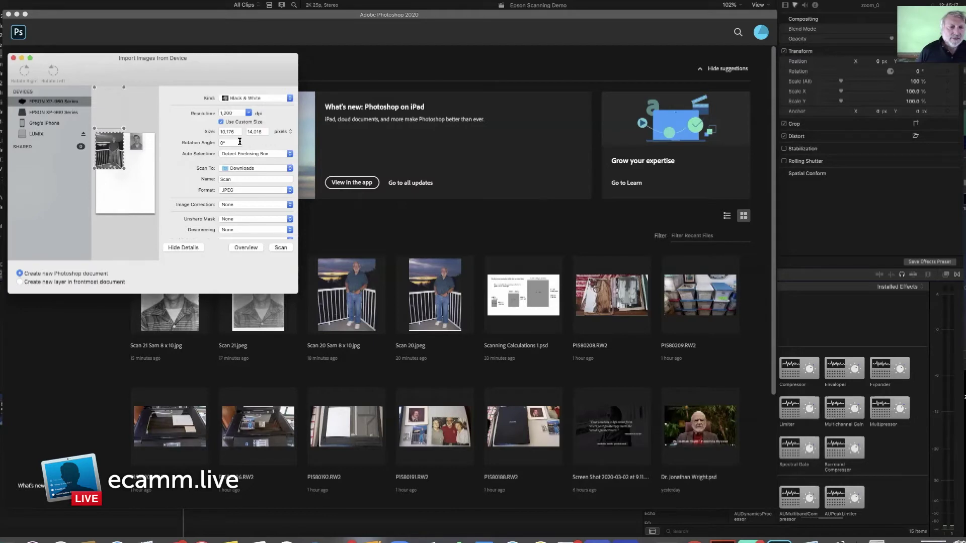
- Set the scan to 300 dpi in Color and scan the framed balcony photo
{"action": "left_click", "coordinate": [248, 113]}
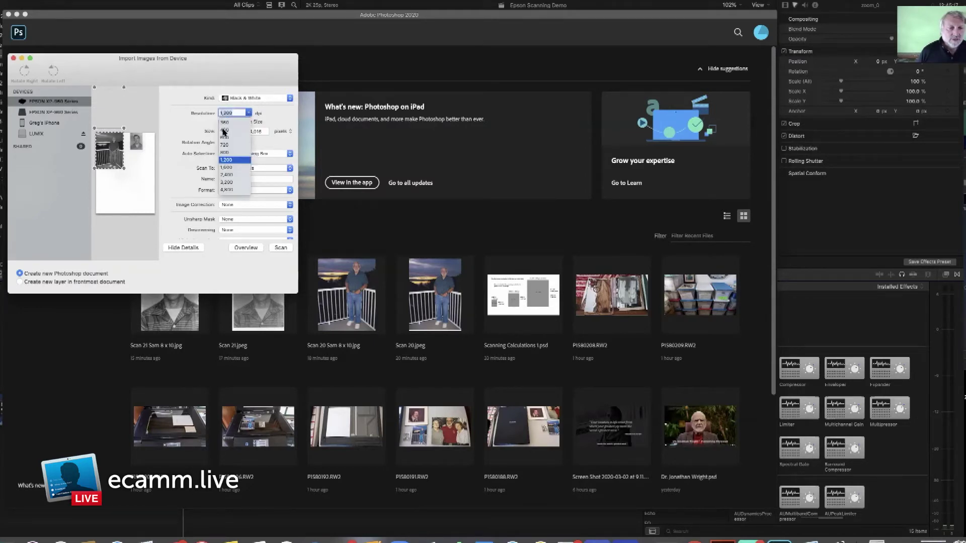
{"action": "left_click", "coordinate": [225, 130]}
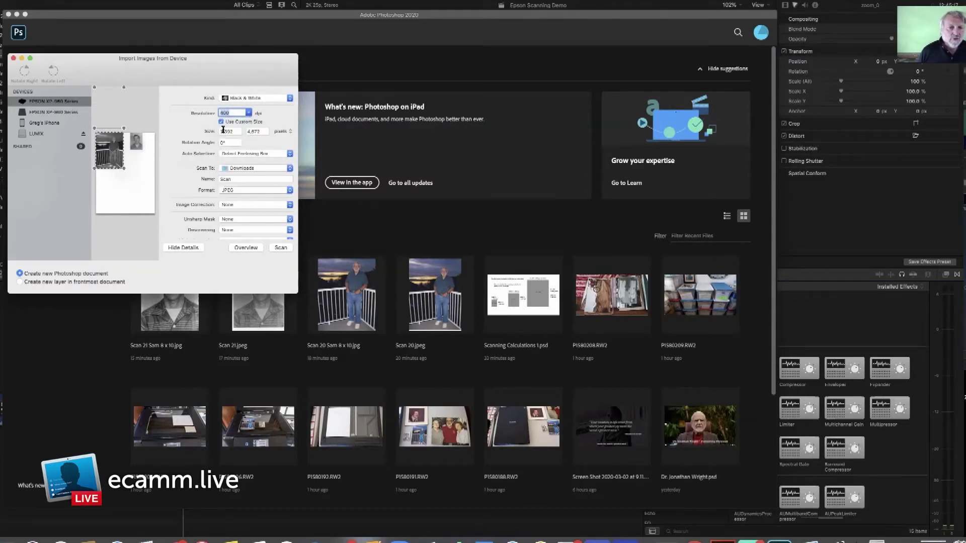
{"action": "left_click", "coordinate": [247, 114]}
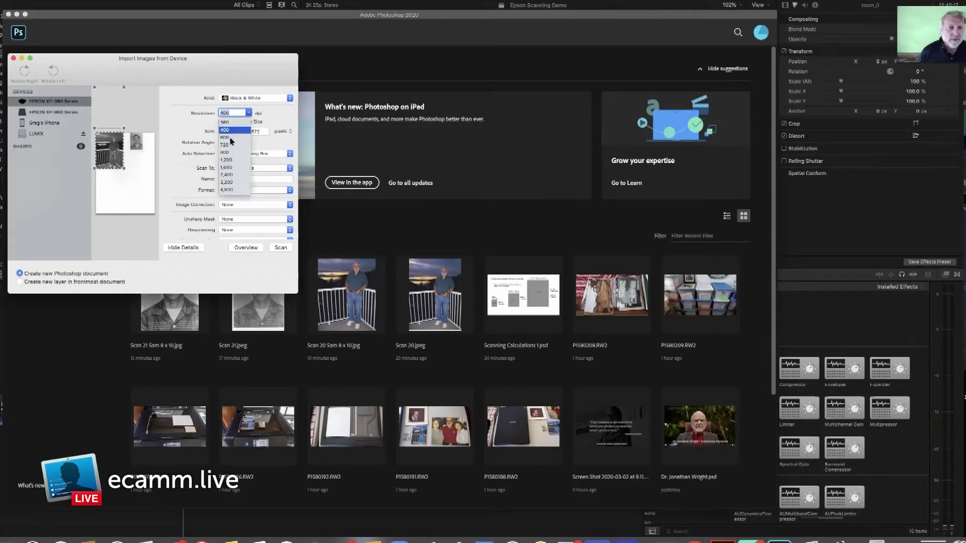
{"action": "scroll", "coordinate": [231, 134], "scroll_direction": "up", "scroll_amount": 2}
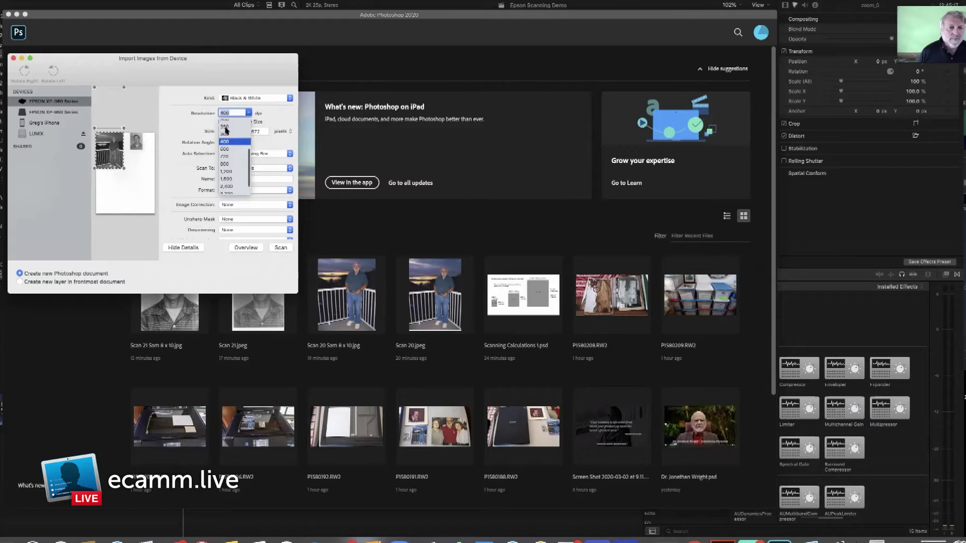
{"action": "left_click", "coordinate": [225, 132]}
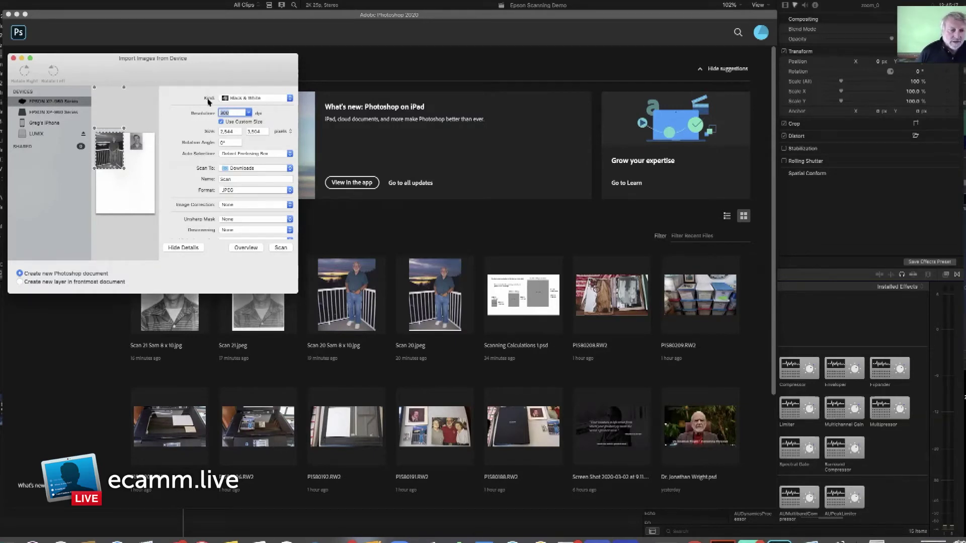
{"action": "left_click", "coordinate": [290, 98]}
{"action": "left_click", "coordinate": [241, 106]}
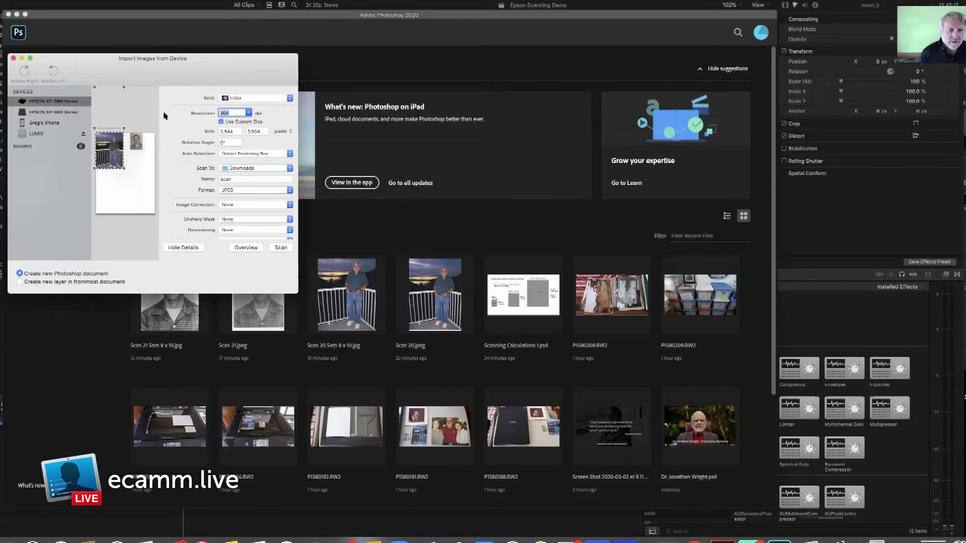
{"action": "left_click", "coordinate": [280, 249]}
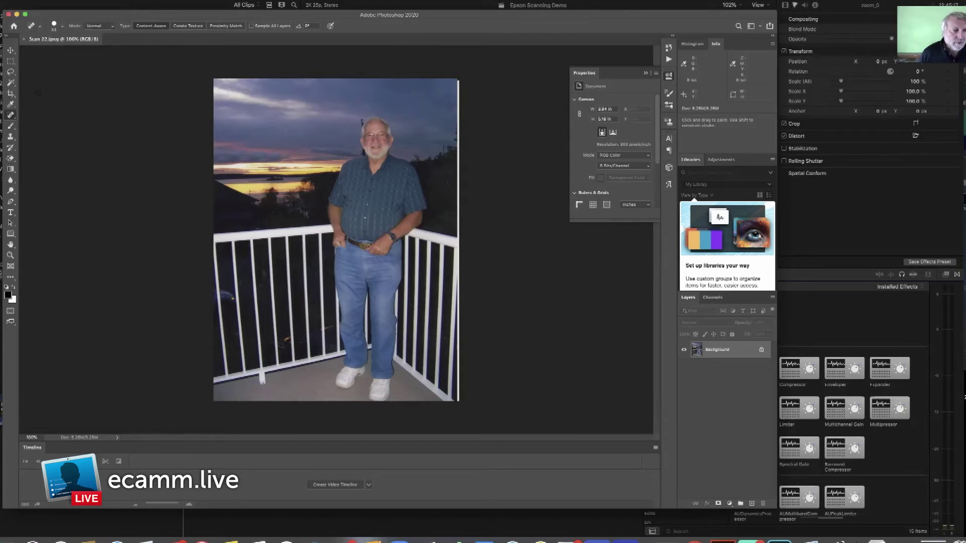
- Undo an accidental tiny crop, then crop Scan 22.jpeg just inside the white border
{"action": "left_click", "coordinate": [11, 94]}
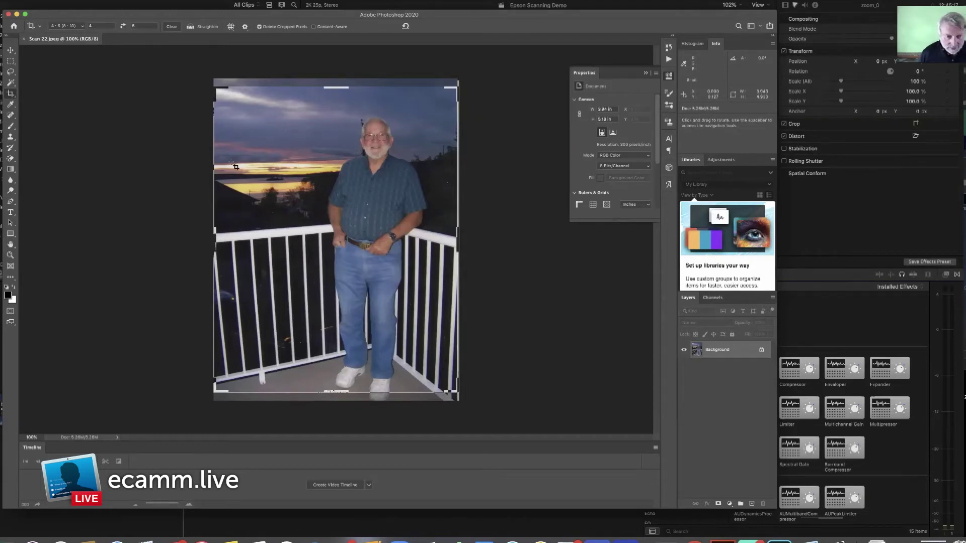
{"action": "left_click_drag", "start_coordinate": [245, 182], "coordinate": [247, 184]}
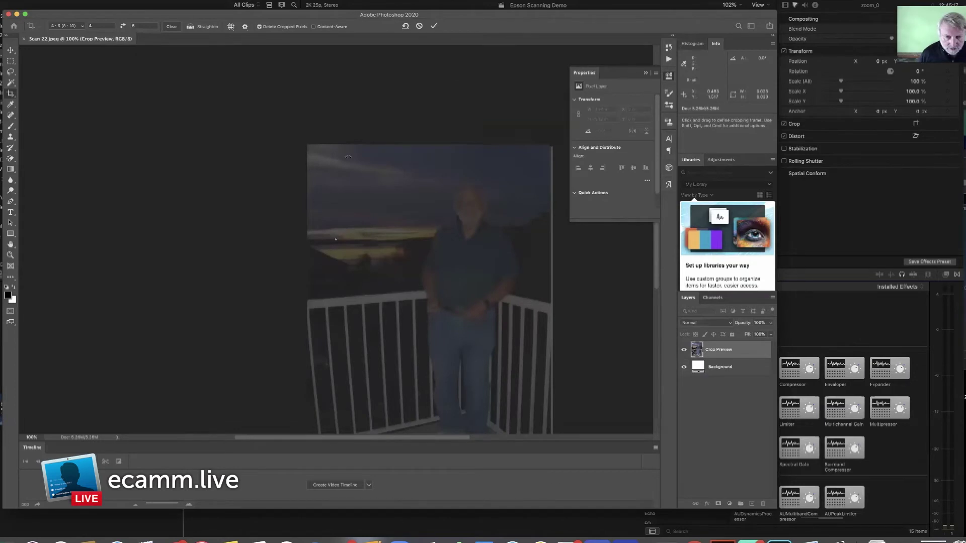
{"action": "key", "text": "Return"}
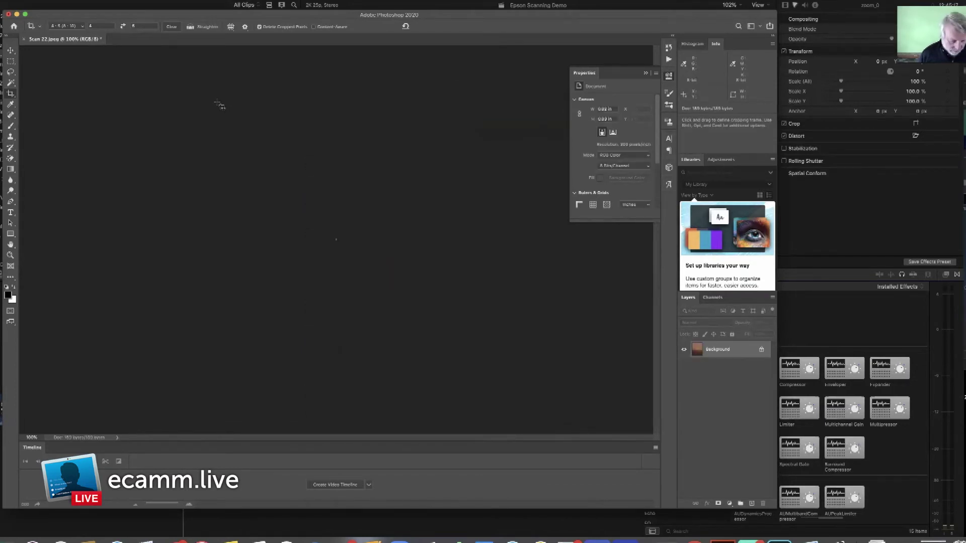
{"action": "key", "text": "super+z"}
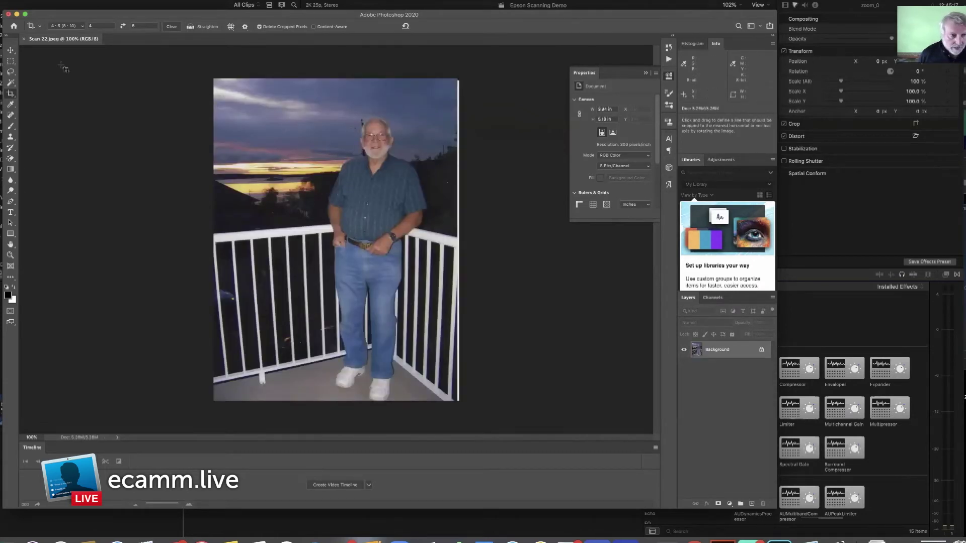
{"action": "left_click", "coordinate": [11, 94]}
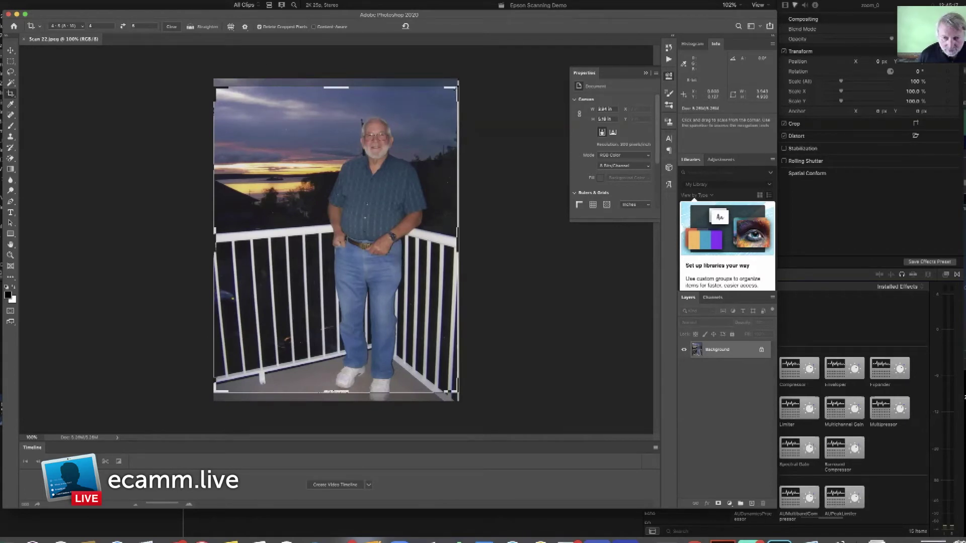
{"action": "left_click_drag", "start_coordinate": [455, 91], "coordinate": [454, 89]}
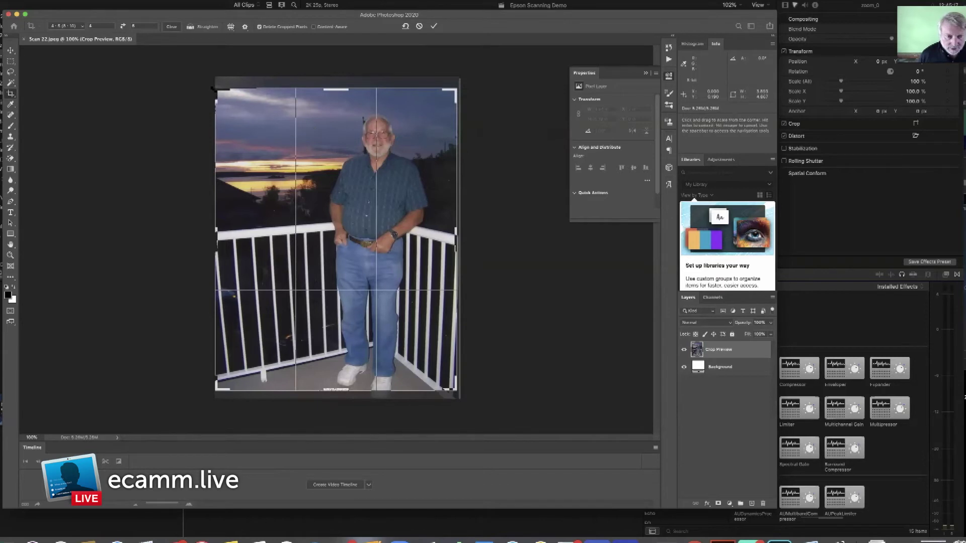
{"action": "left_click_drag", "start_coordinate": [213, 89], "coordinate": [217, 91]}
{"action": "left_click_drag", "start_coordinate": [266, 144], "coordinate": [264, 145]}
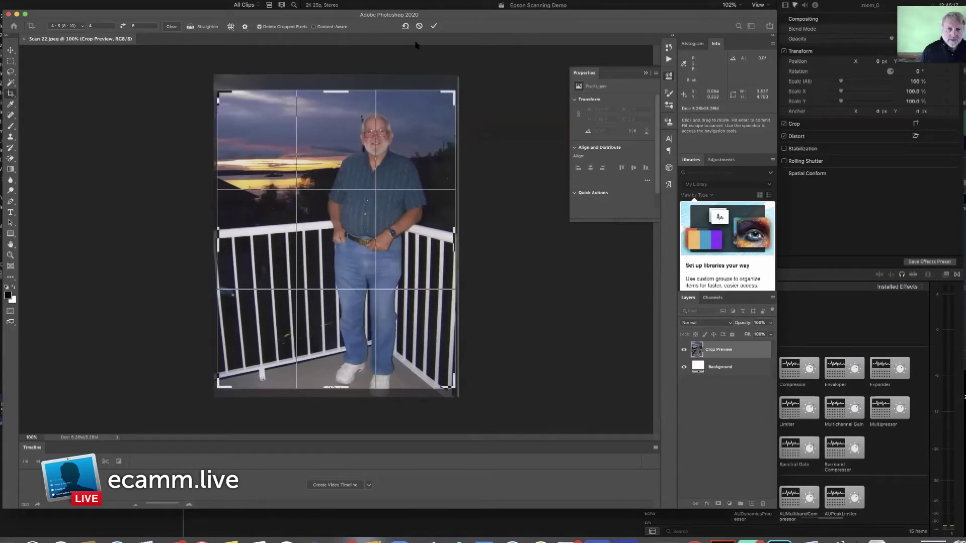
{"action": "left_click", "coordinate": [435, 27]}
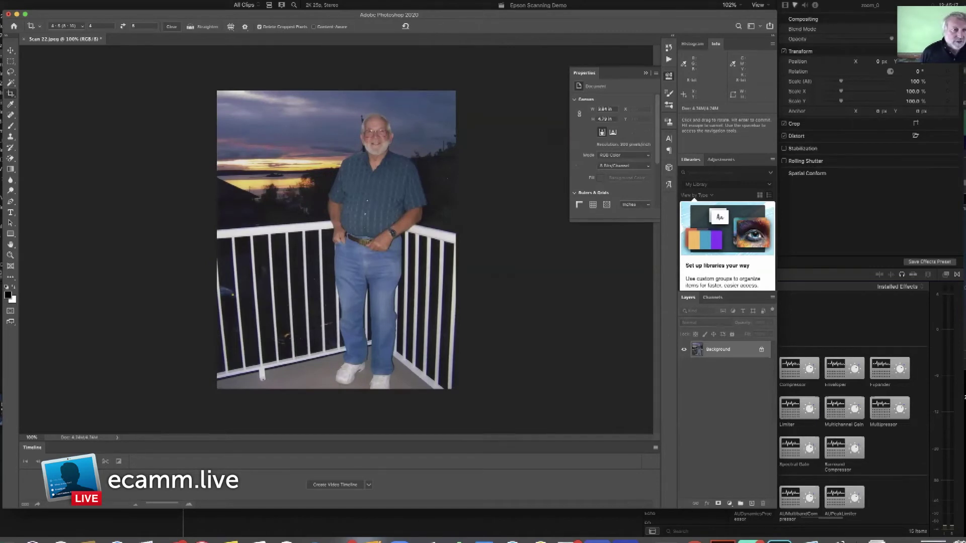
- Save As a JPEG in Downloads, adding the subject's name and '8 x 10' after Scan 22
{"action": "left_click", "coordinate": [488, 191]}
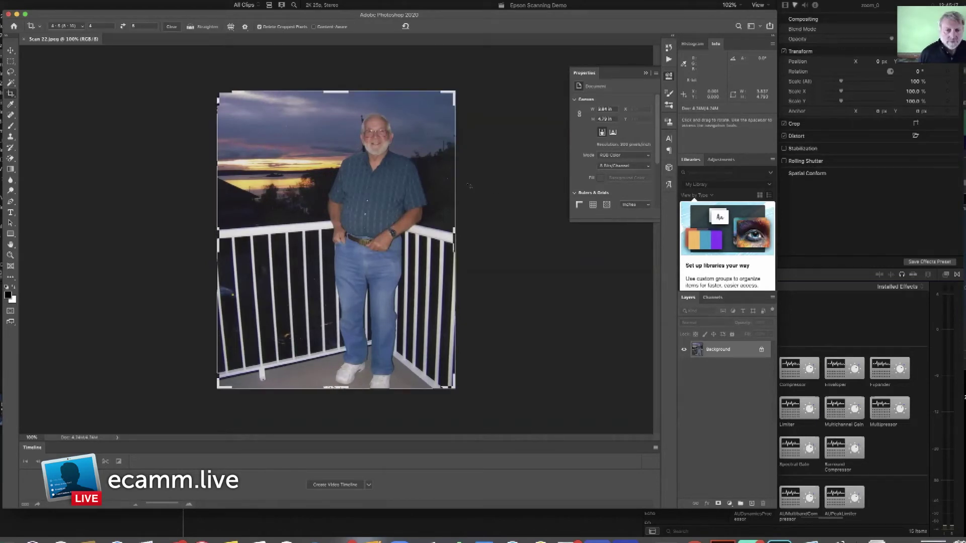
{"action": "left_click", "coordinate": [30, 1]}
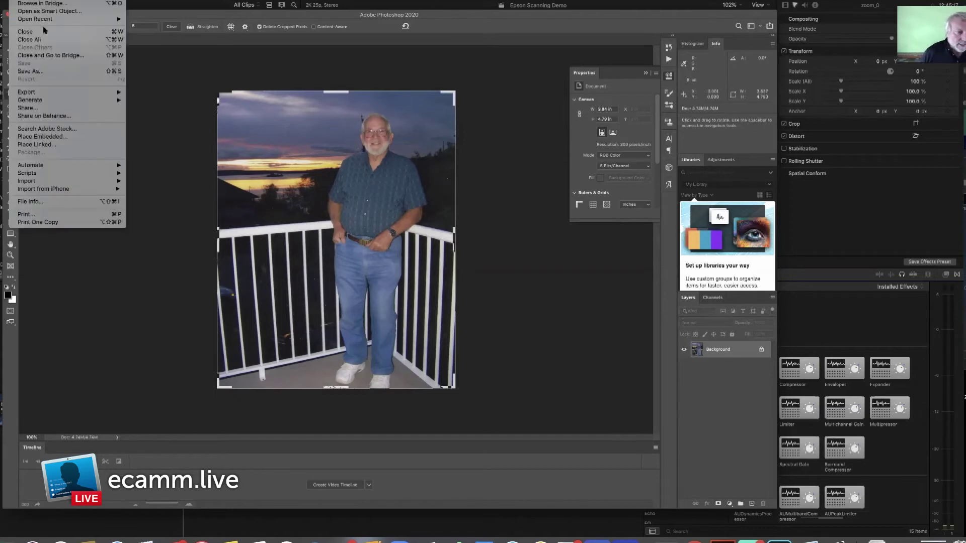
{"action": "left_click", "coordinate": [55, 73]}
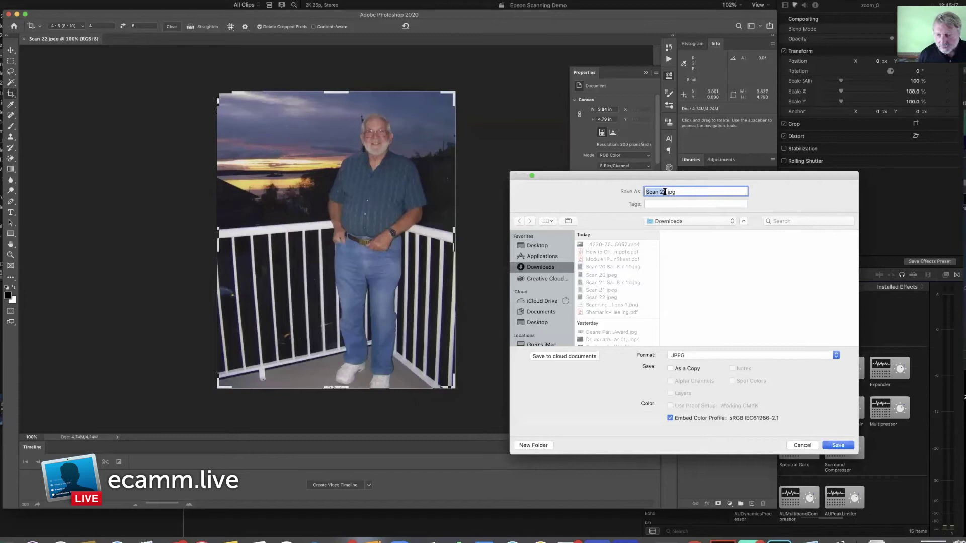
{"action": "left_click", "coordinate": [665, 191]}
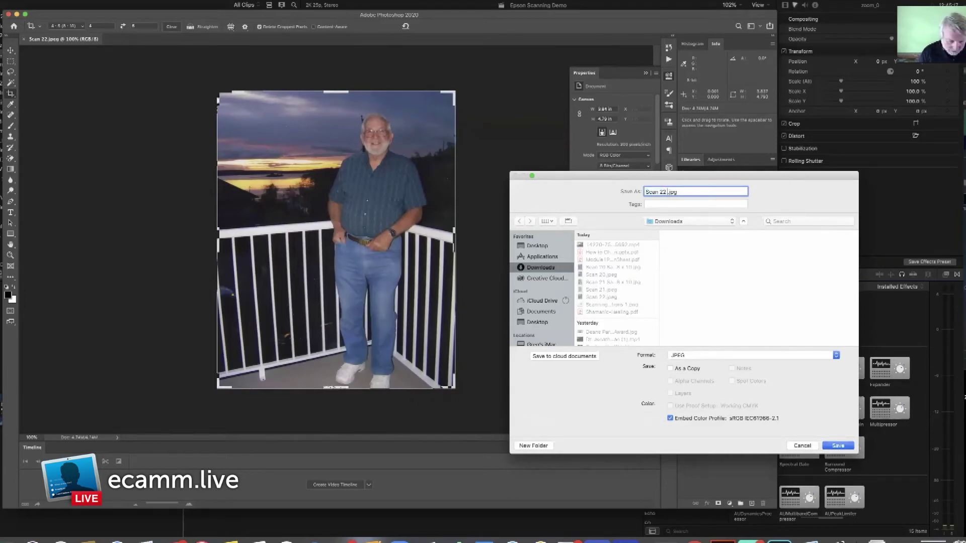
{"action": "type", "text": "Sam"}
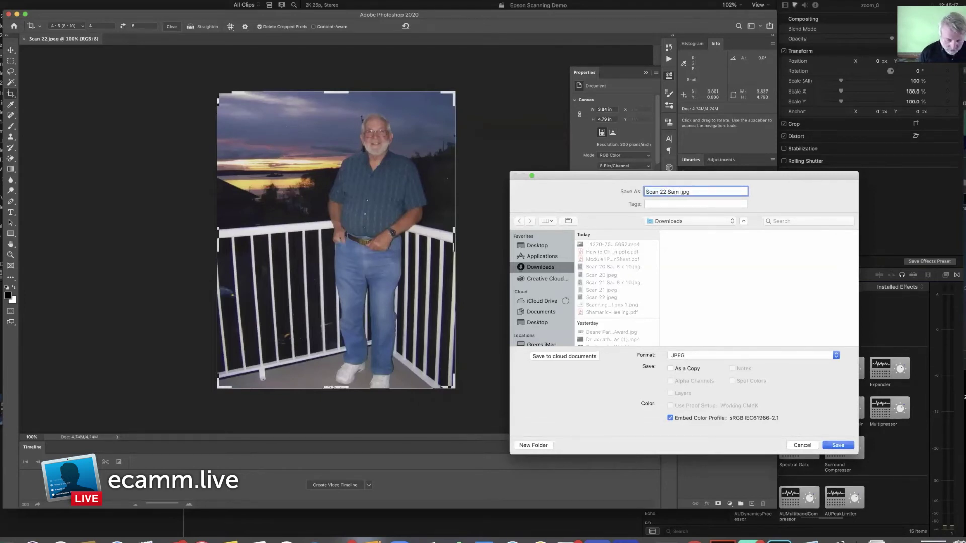
{"action": "type", "text": " 8 x 10"}
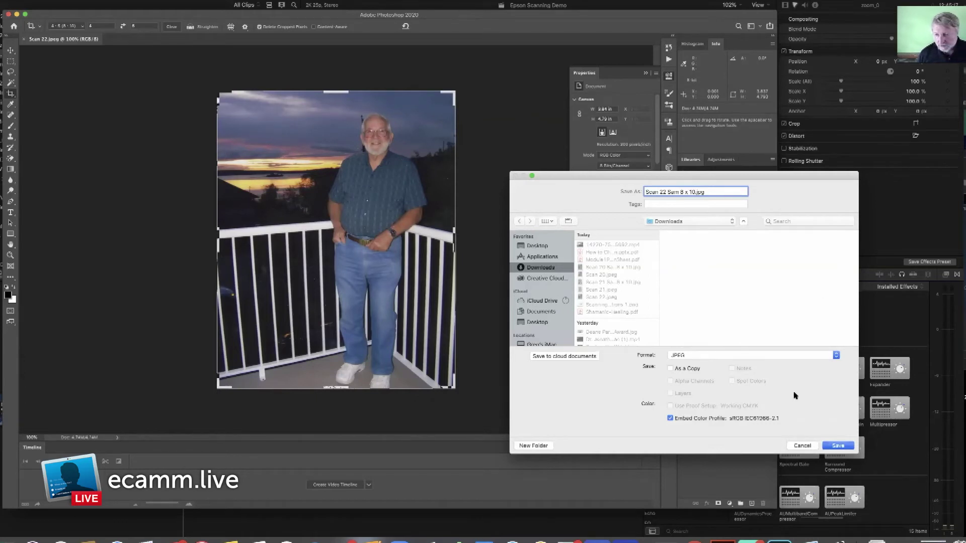
{"action": "left_click", "coordinate": [838, 447]}
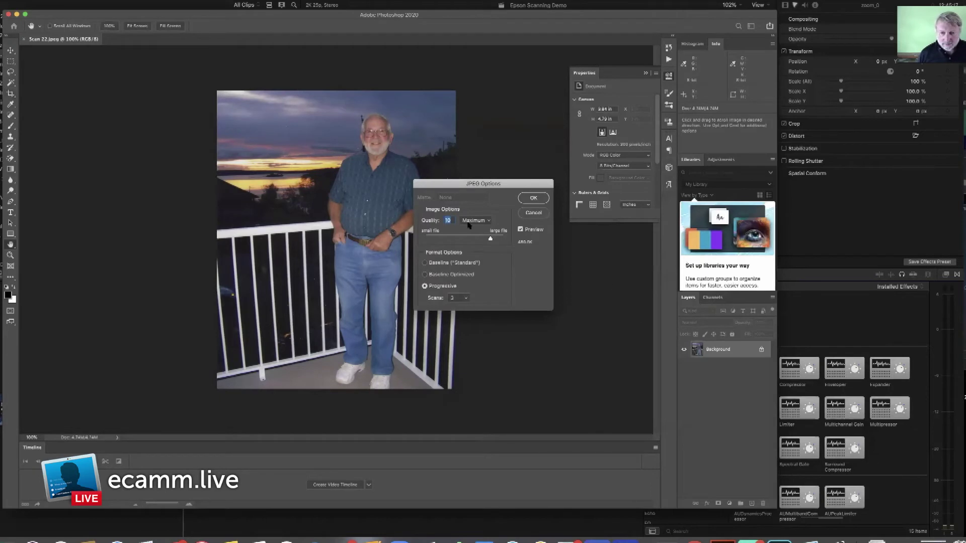
- Raise the JPEG quality to 11 and confirm the save
{"action": "left_click_drag", "start_coordinate": [492, 240], "coordinate": [499, 240]}
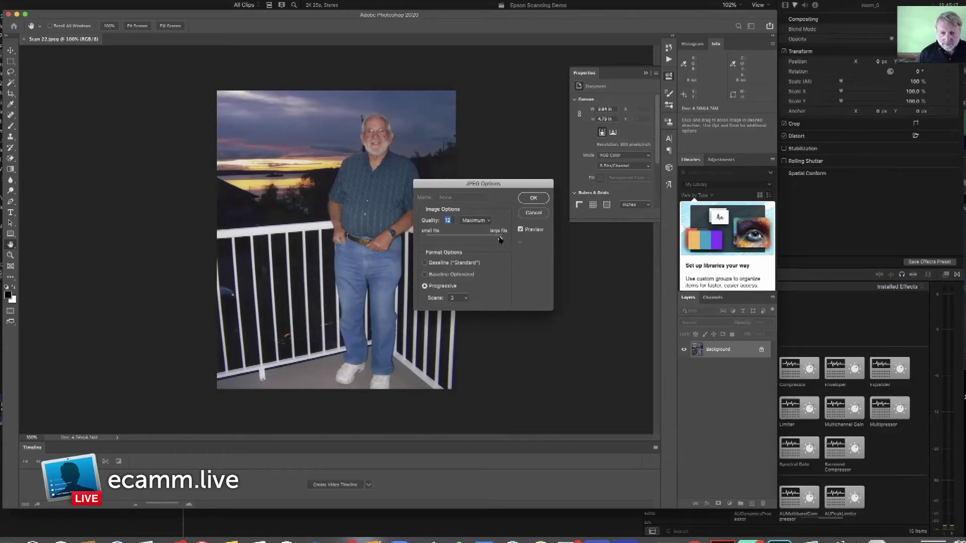
{"action": "left_click", "coordinate": [532, 198]}
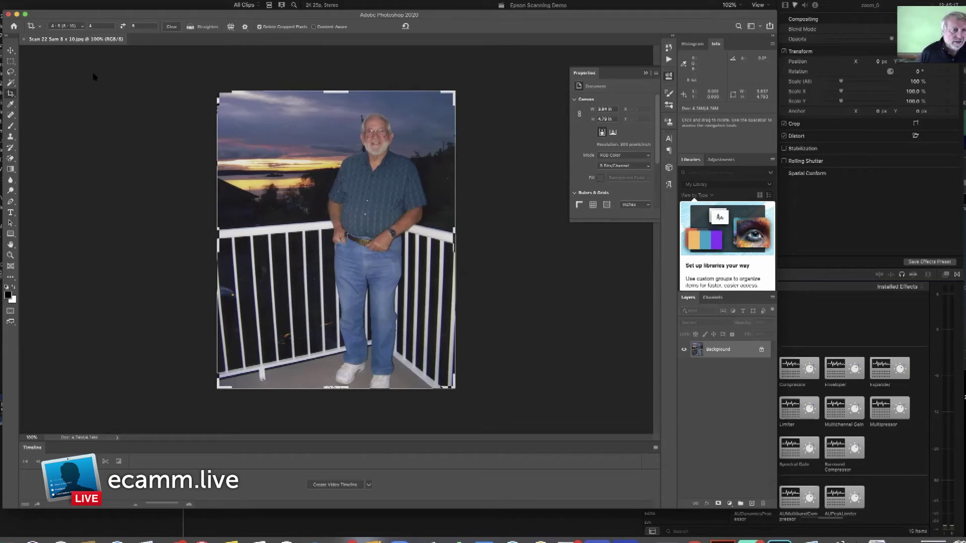
- Reopen Import Images from Device and redraw the scan area around the small portrait
{"action": "left_click", "coordinate": [26, 1]}
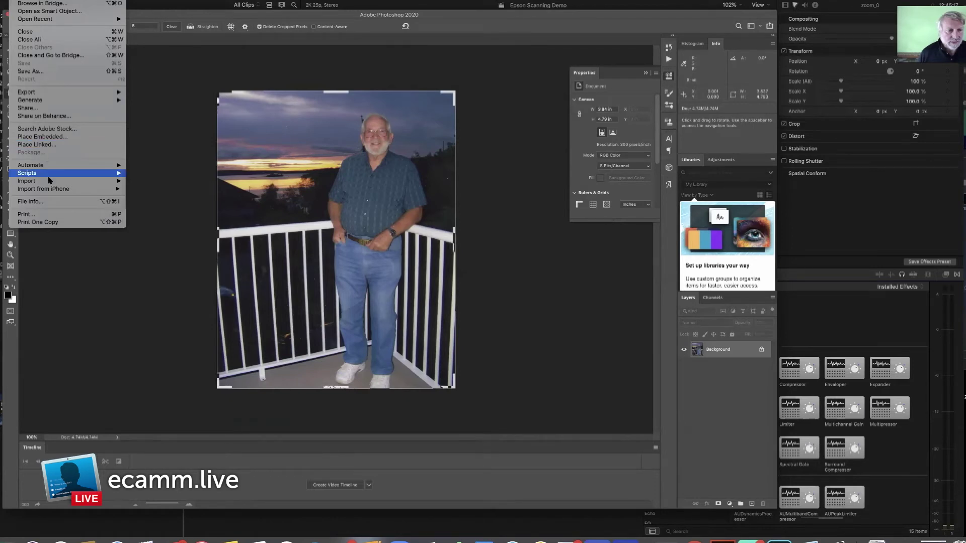
{"action": "mouse_move", "coordinate": [116, 181]}
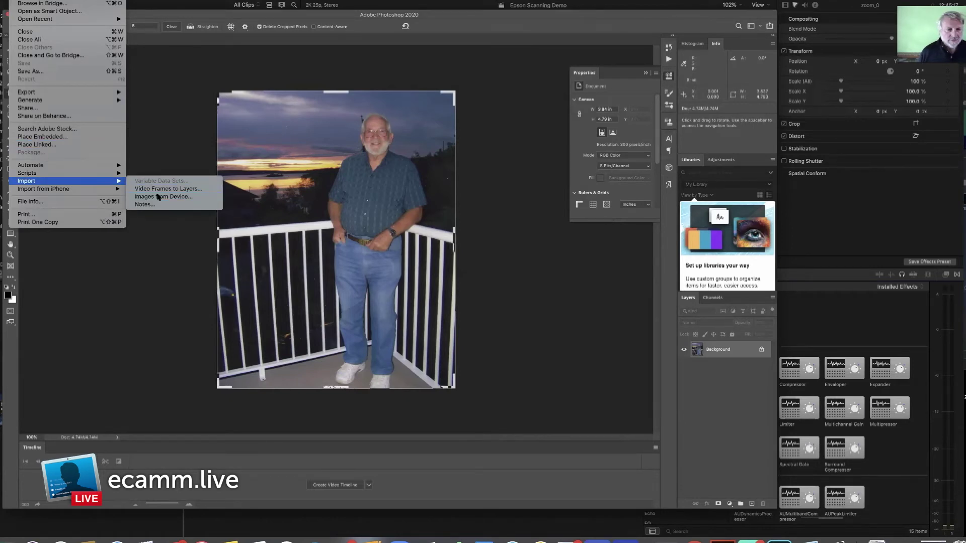
{"action": "left_click", "coordinate": [158, 197]}
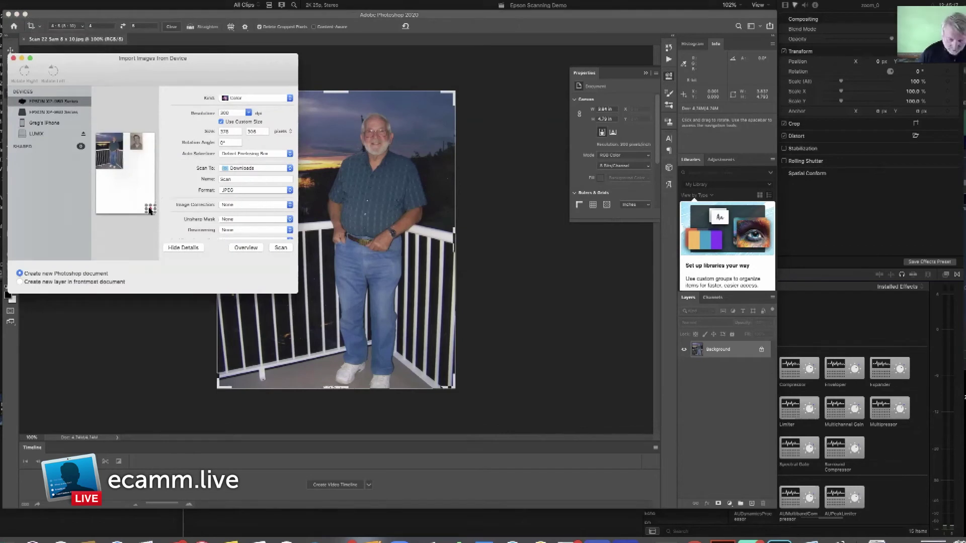
{"action": "left_click", "coordinate": [150, 211]}
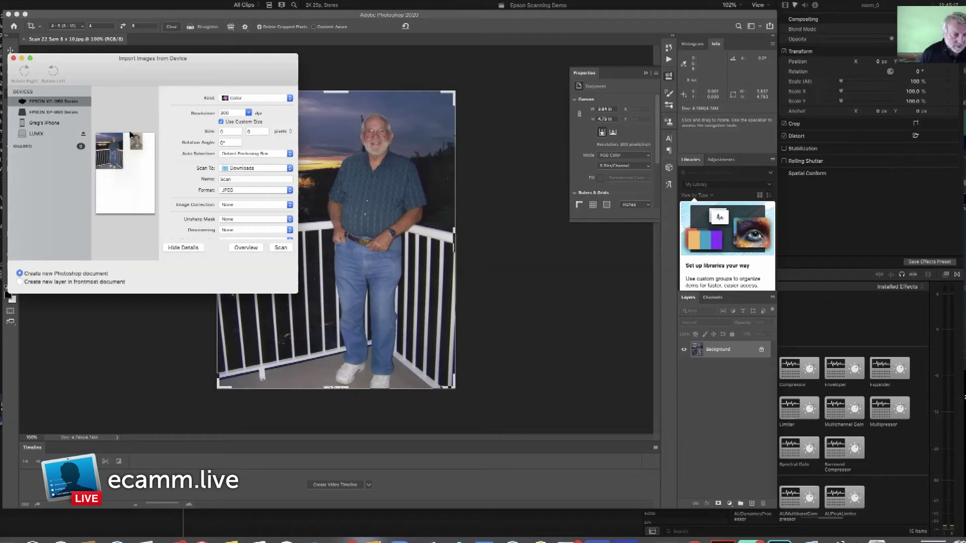
{"action": "left_click_drag", "start_coordinate": [130, 136], "coordinate": [143, 154]}
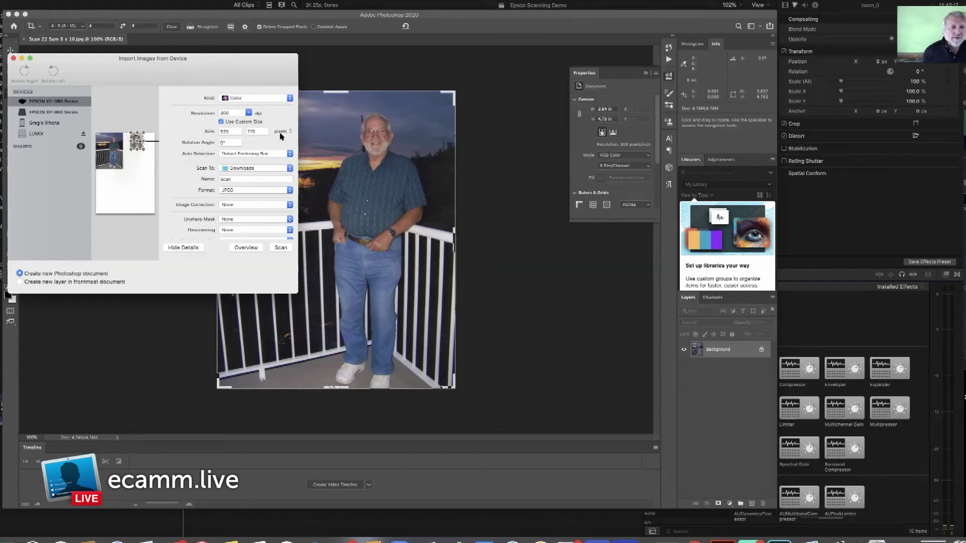
- Choose 1,600 dpi resolution and Black & White kind, then scan the framed portrait
{"action": "left_click", "coordinate": [248, 113]}
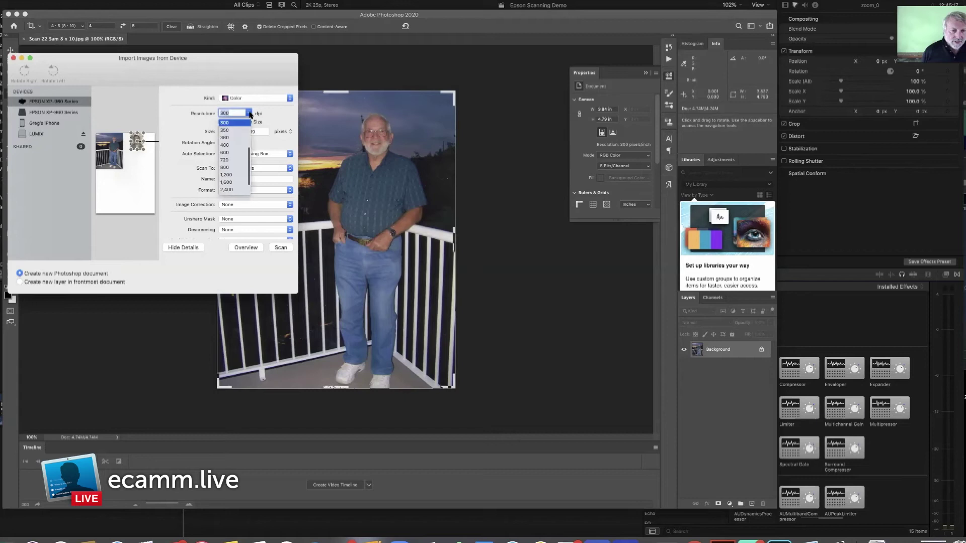
{"action": "left_click", "coordinate": [227, 175]}
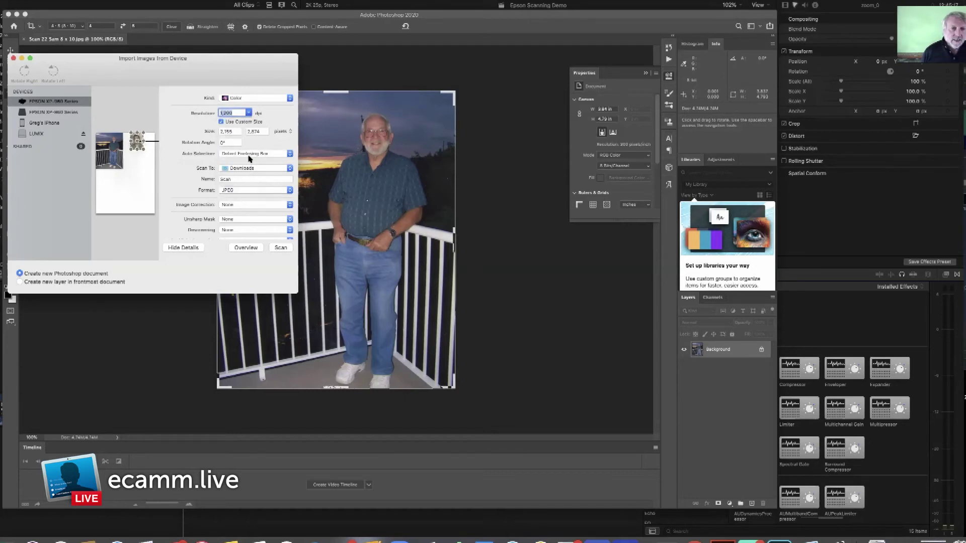
{"action": "left_click", "coordinate": [249, 114]}
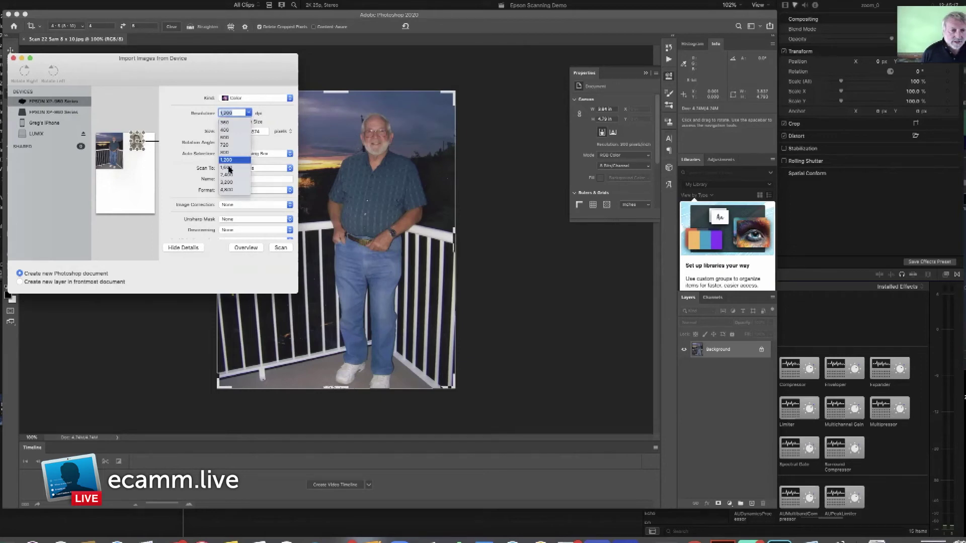
{"action": "left_click", "coordinate": [229, 169]}
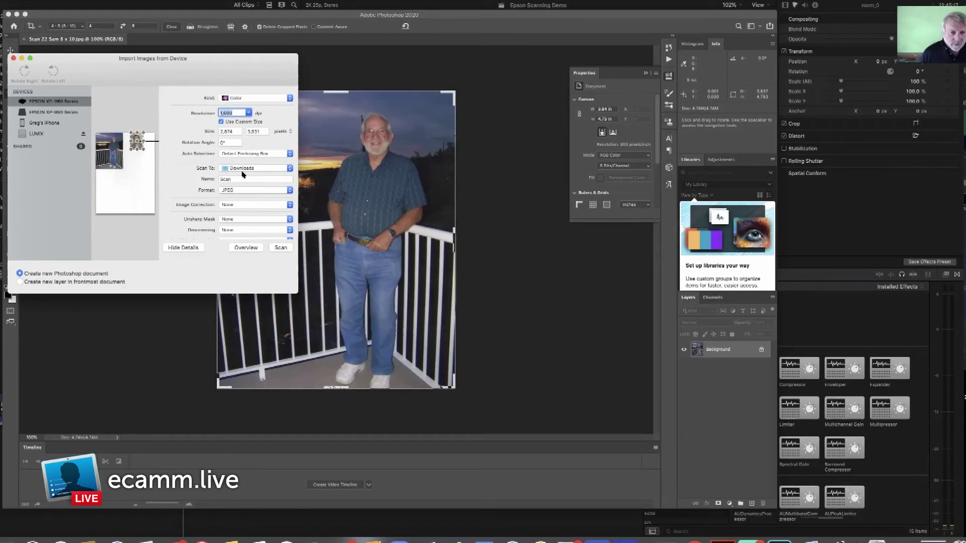
{"action": "left_click", "coordinate": [289, 100]}
{"action": "left_click", "coordinate": [250, 93]}
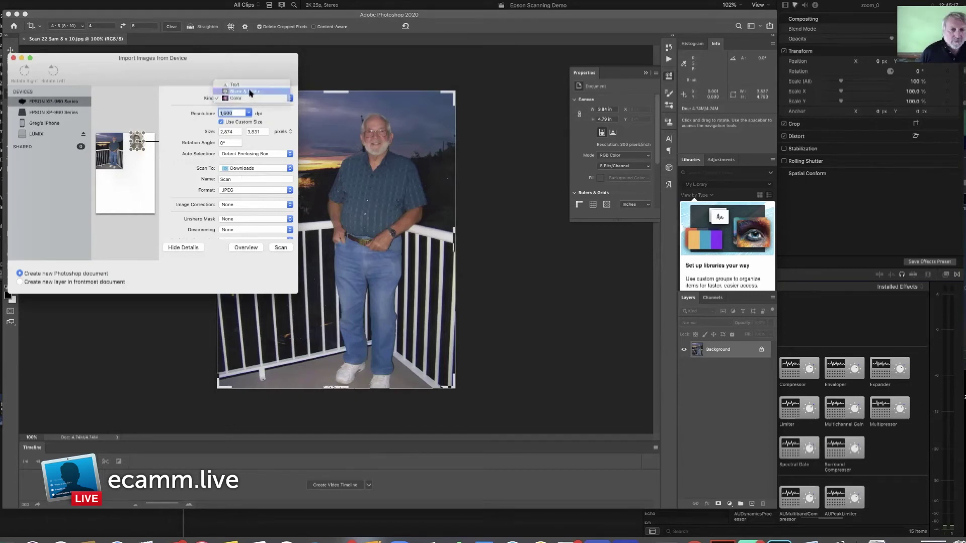
{"action": "left_click", "coordinate": [280, 249]}
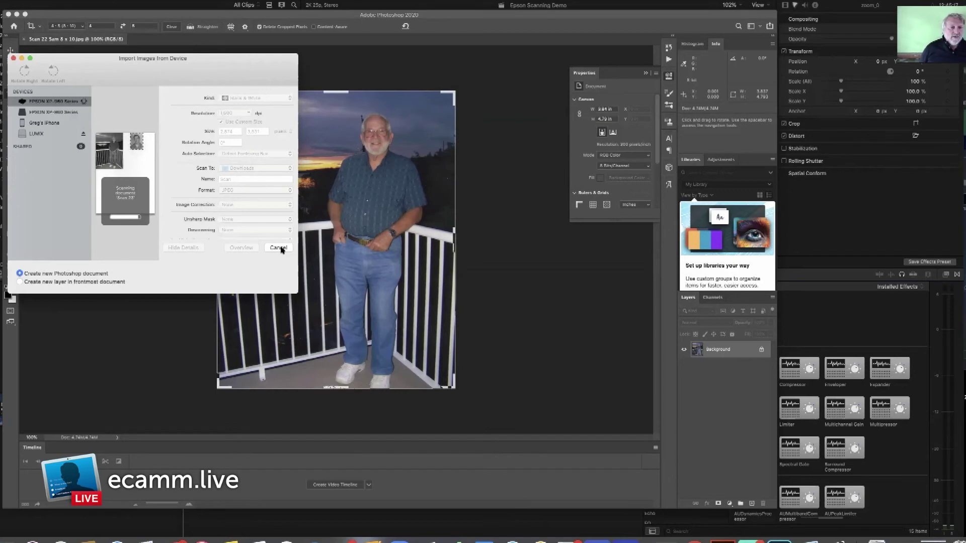
- Close the import dialog once scanning ends, leaving Scan 23.jpeg open
{"action": "left_click", "coordinate": [279, 248]}
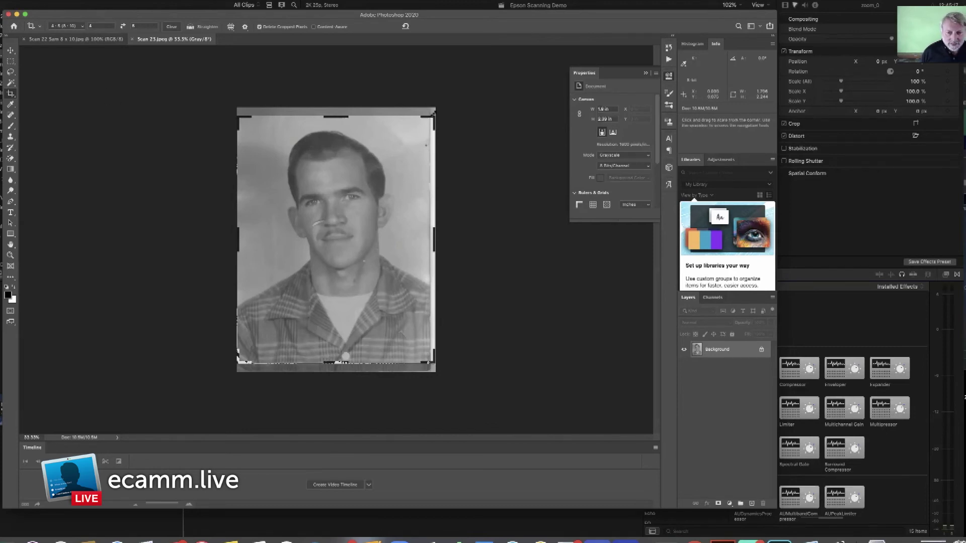
- Pull the crop frame inward to trim the portrait's dark borders and commit the crop
{"action": "left_click_drag", "start_coordinate": [431, 119], "coordinate": [431, 120]}
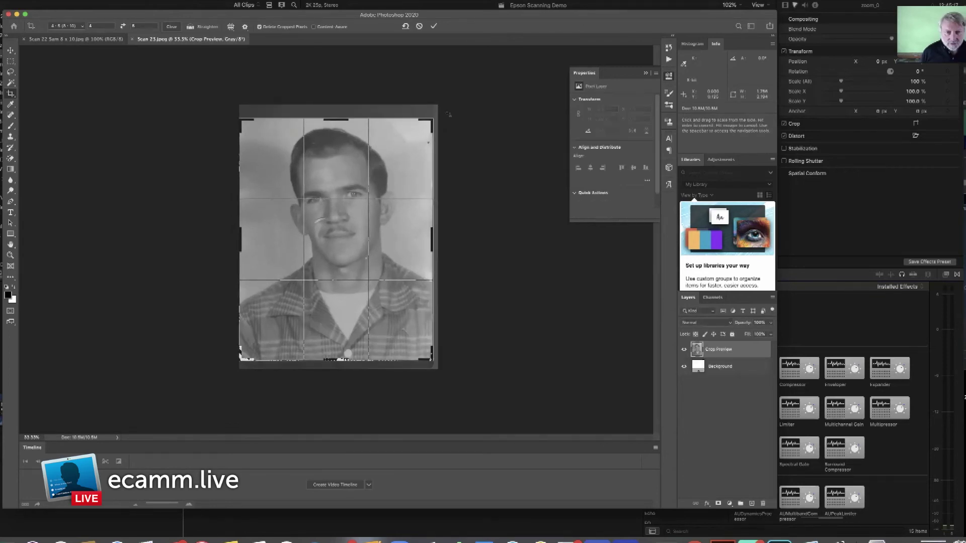
{"action": "left_click", "coordinate": [434, 27]}
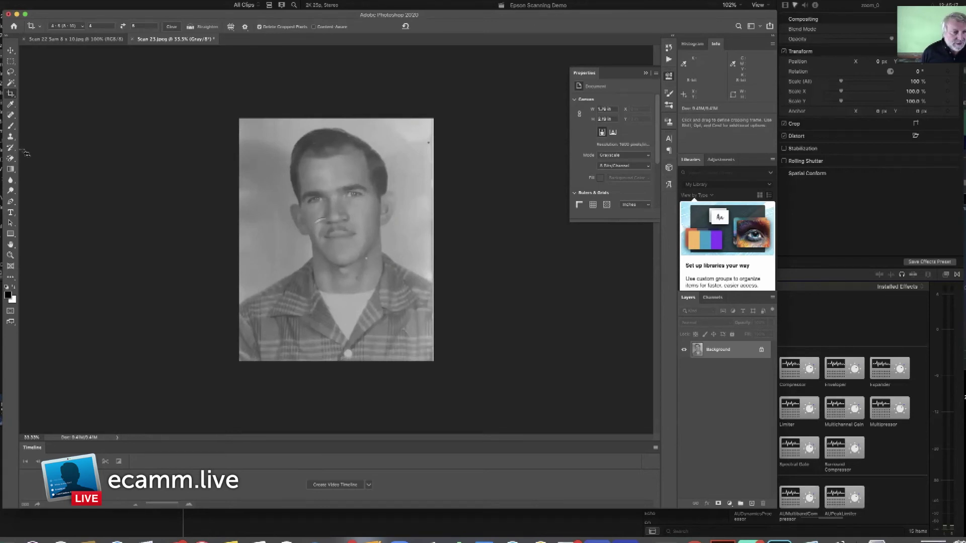
{"action": "left_click", "coordinate": [11, 115]}
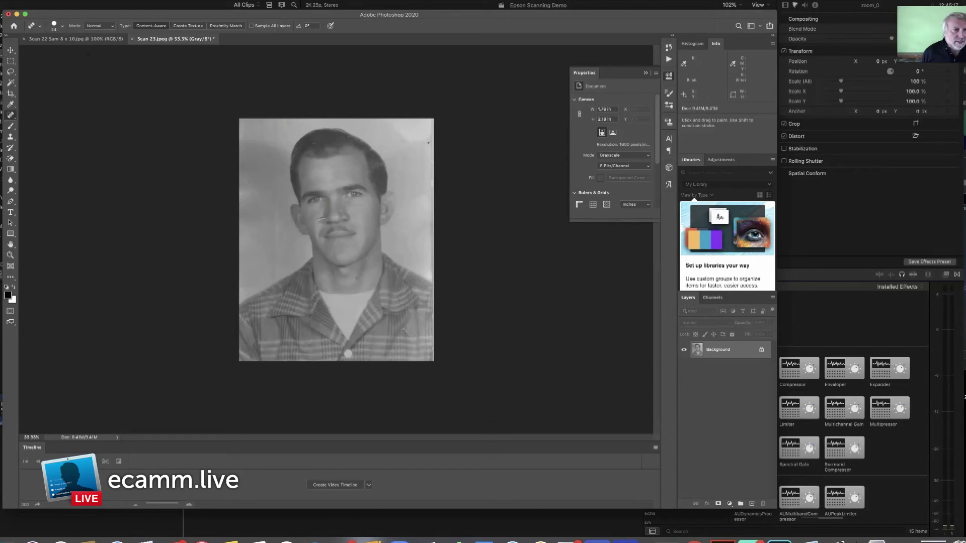
- Enlarge the Spot Healing Brush and heal the blemish on the cheek beside the nose
{"action": "left_click", "coordinate": [63, 28]}
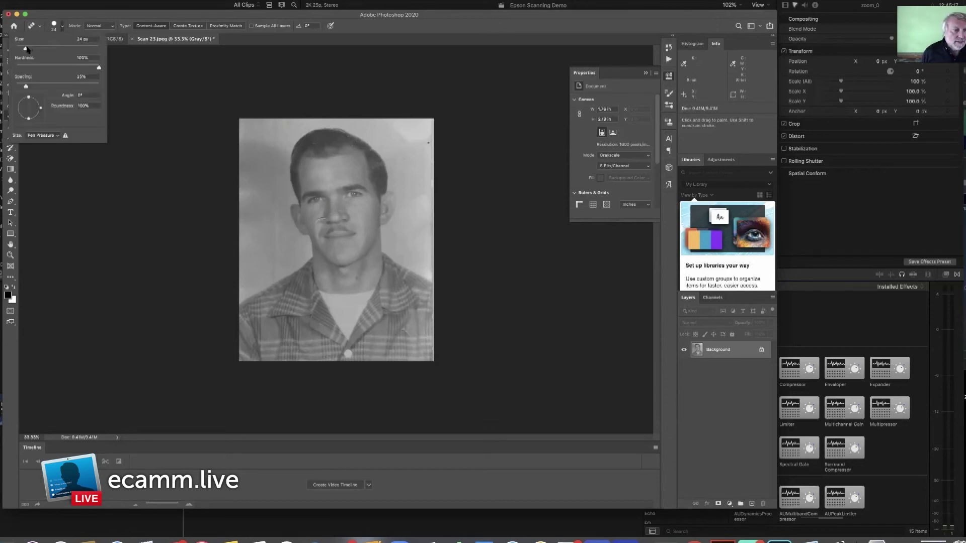
{"action": "left_click_drag", "start_coordinate": [28, 50], "coordinate": [31, 49]}
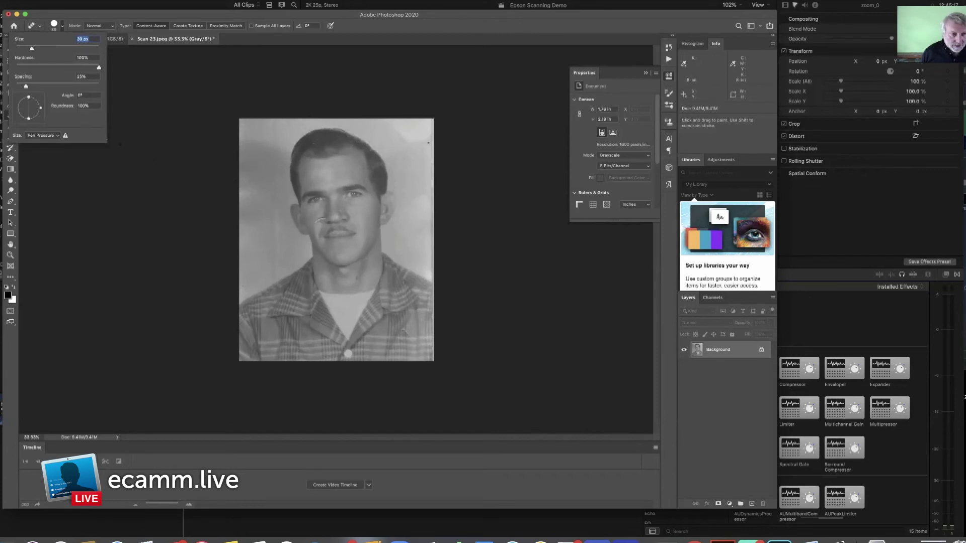
{"action": "key", "text": "Return"}
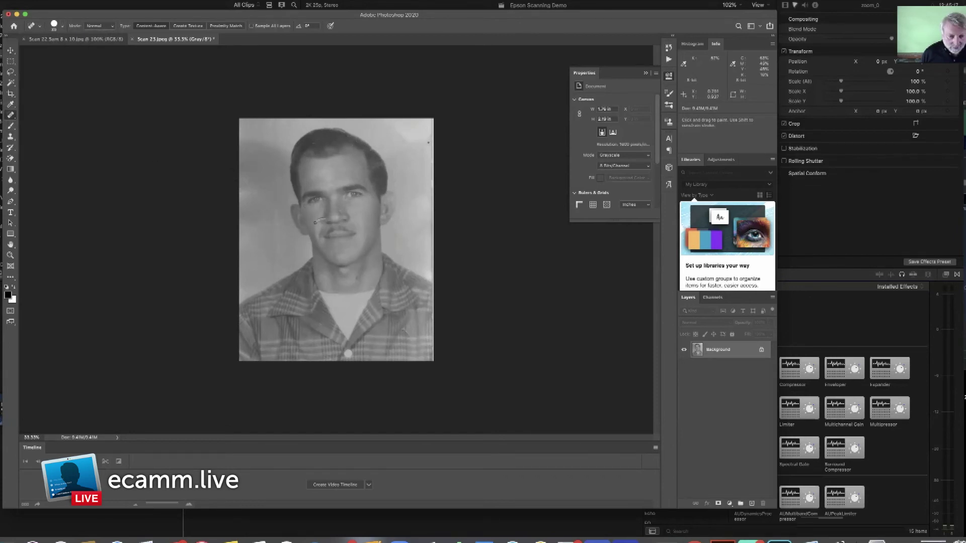
{"action": "left_click_drag", "start_coordinate": [315, 222], "coordinate": [324, 218]}
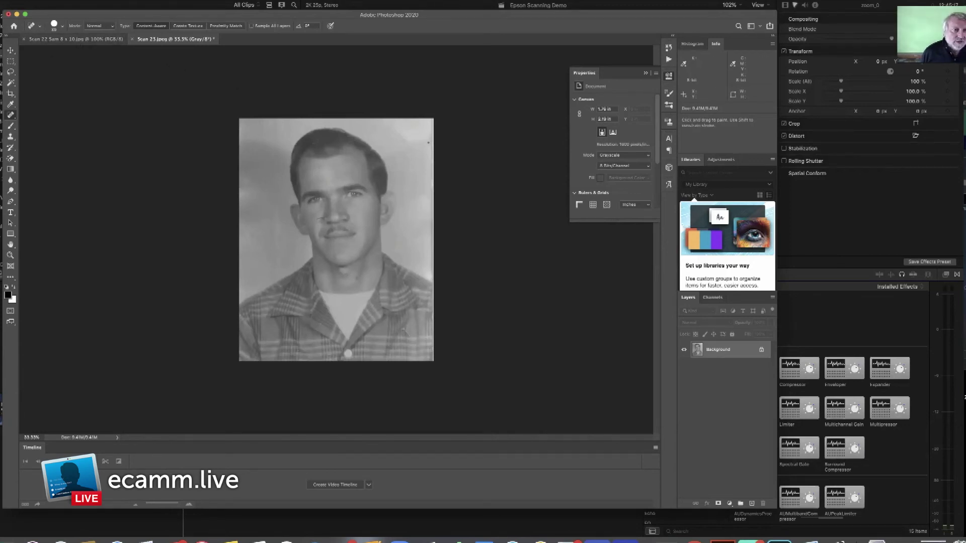
- Apply Image > Auto Tone to deepen the portrait's blacks and contrast
{"action": "left_click", "coordinate": [57, 1]}
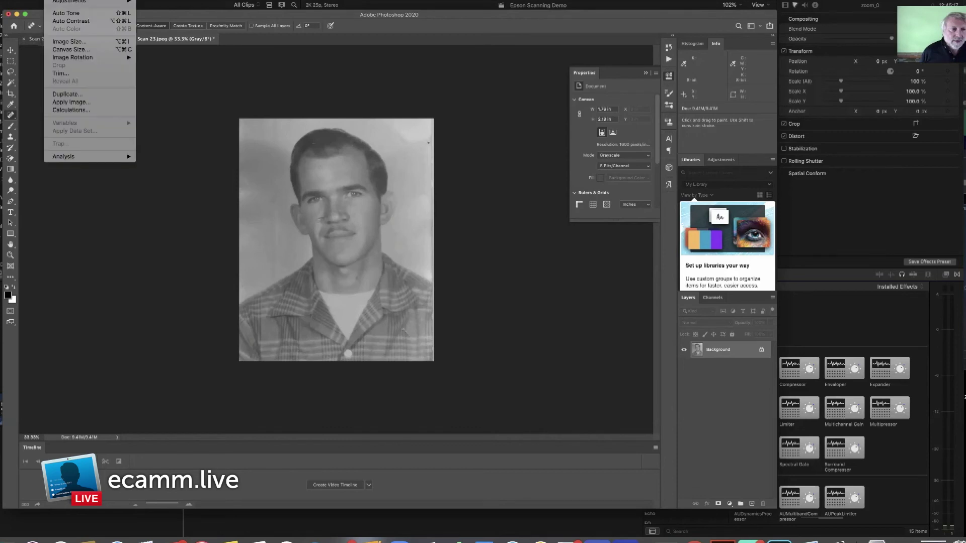
{"action": "left_click", "coordinate": [66, 14]}
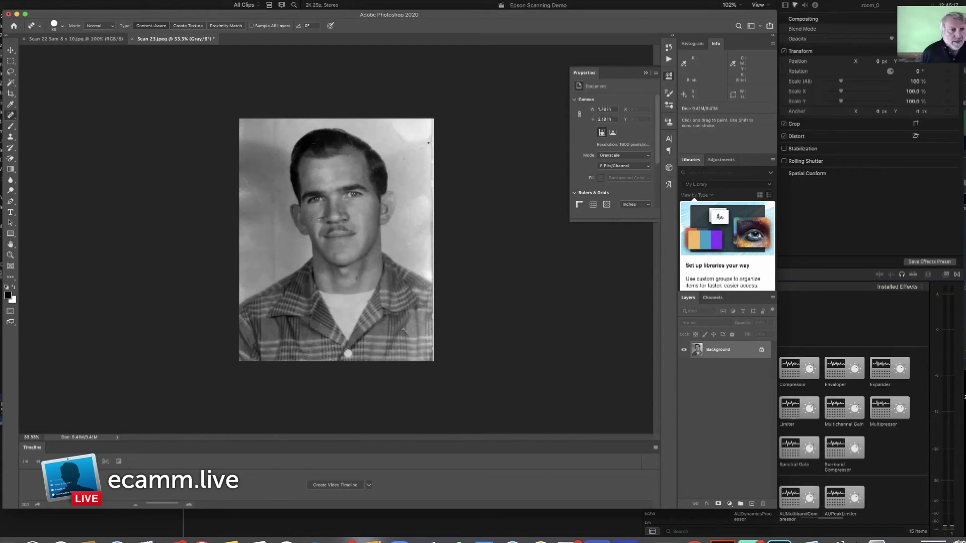
- Save the portrait as 'Scan 23 Sam 8 x 10.jpg', accepting the default JPEG options
{"action": "left_click", "coordinate": [23, 1]}
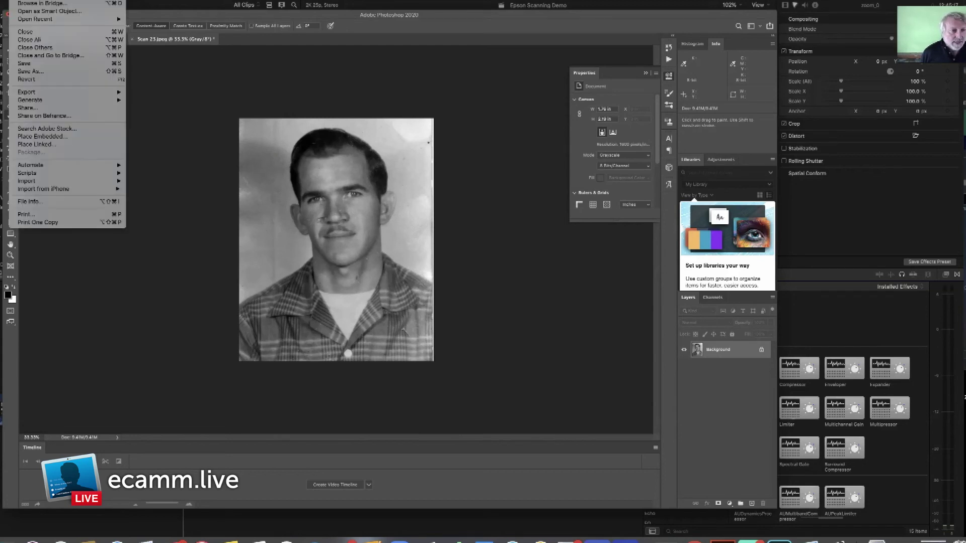
{"action": "left_click", "coordinate": [52, 74]}
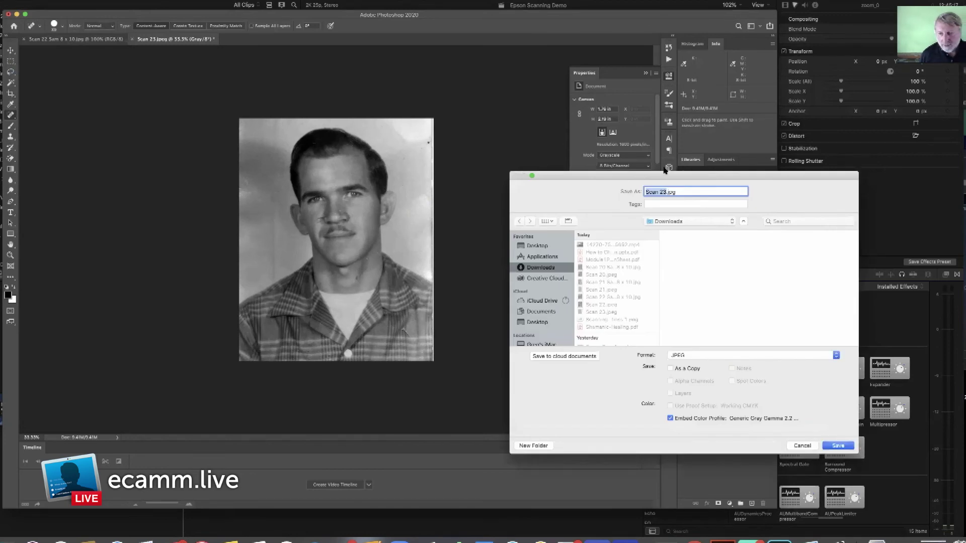
{"action": "left_click", "coordinate": [665, 194]}
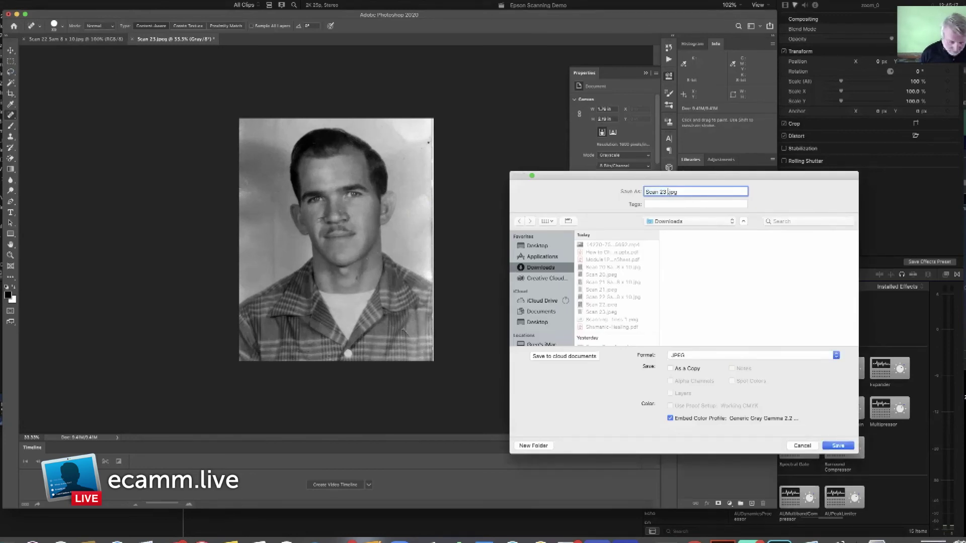
{"action": "type", "text": "Sam"}
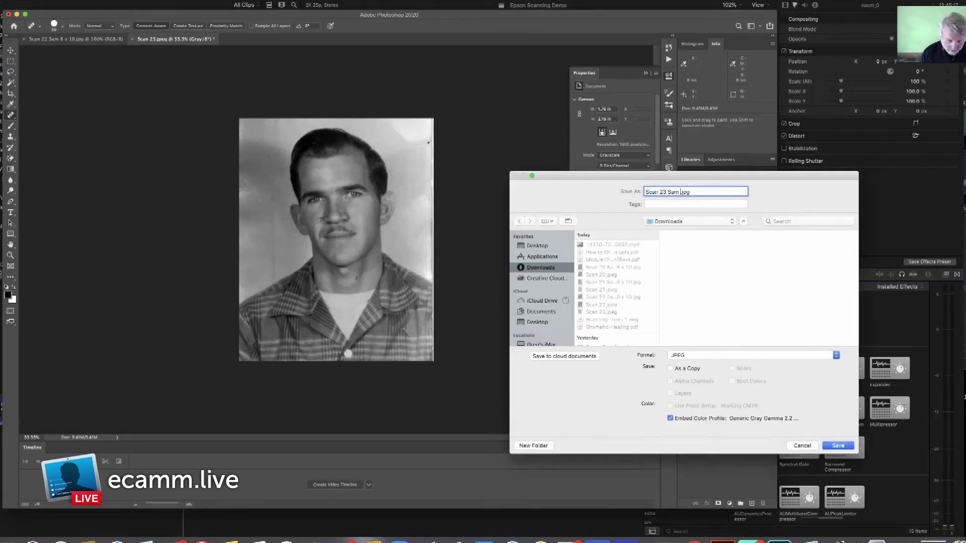
{"action": "type", "text": " 8 x 10"}
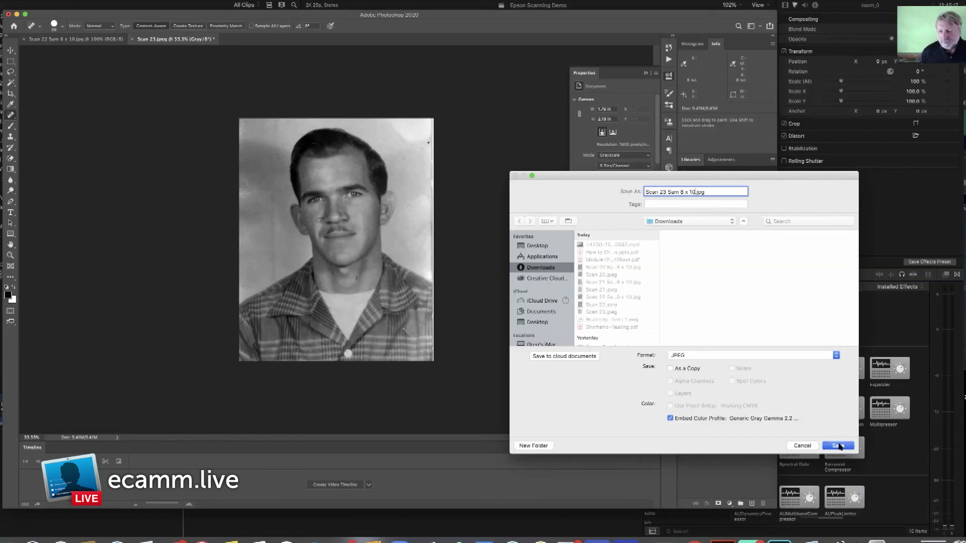
{"action": "left_click", "coordinate": [838, 446]}
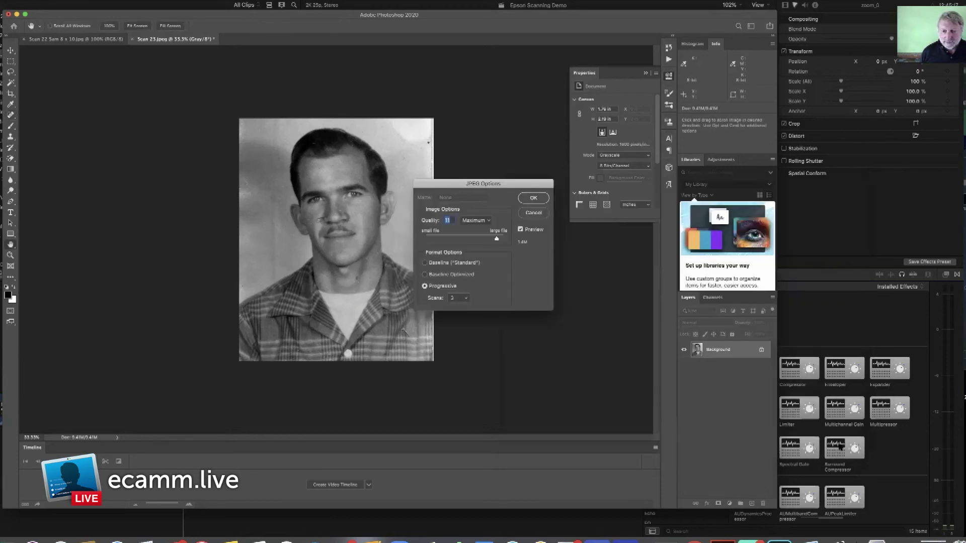
{"action": "left_click", "coordinate": [532, 198]}
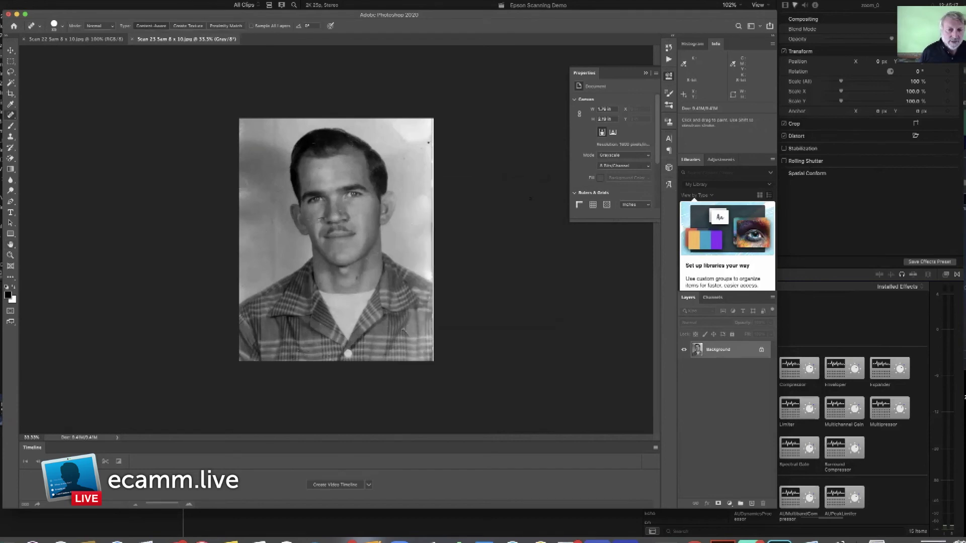